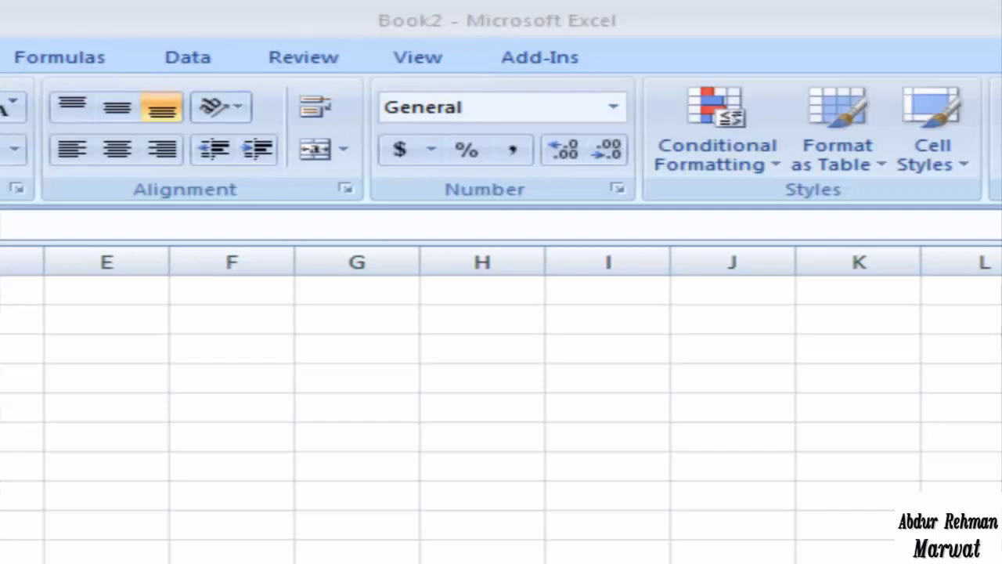
- Enter the title "Cell Address" in cell G1 with an enlarged font and a yellow fill
left_click(333, 297)
type("C")
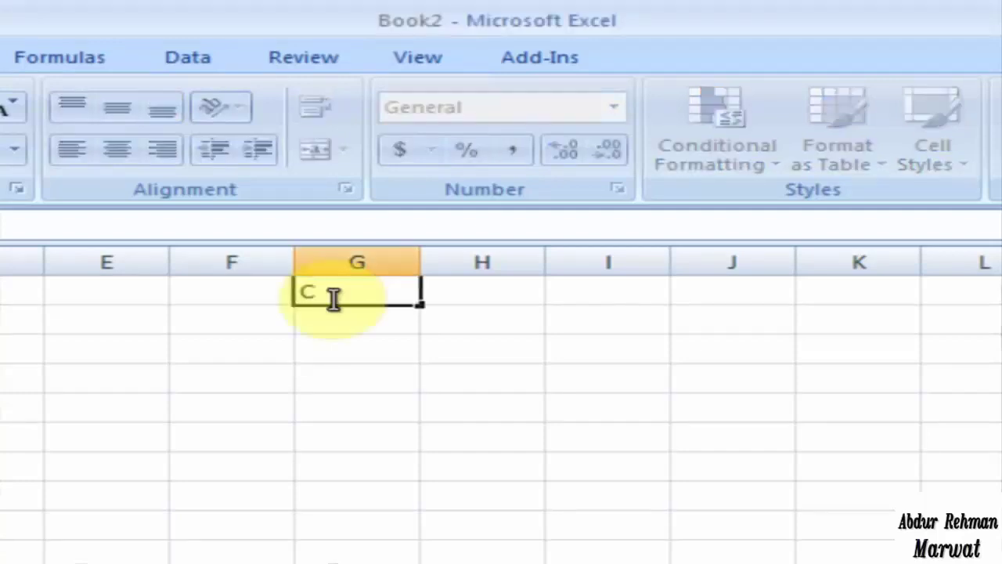
type("ell Address")
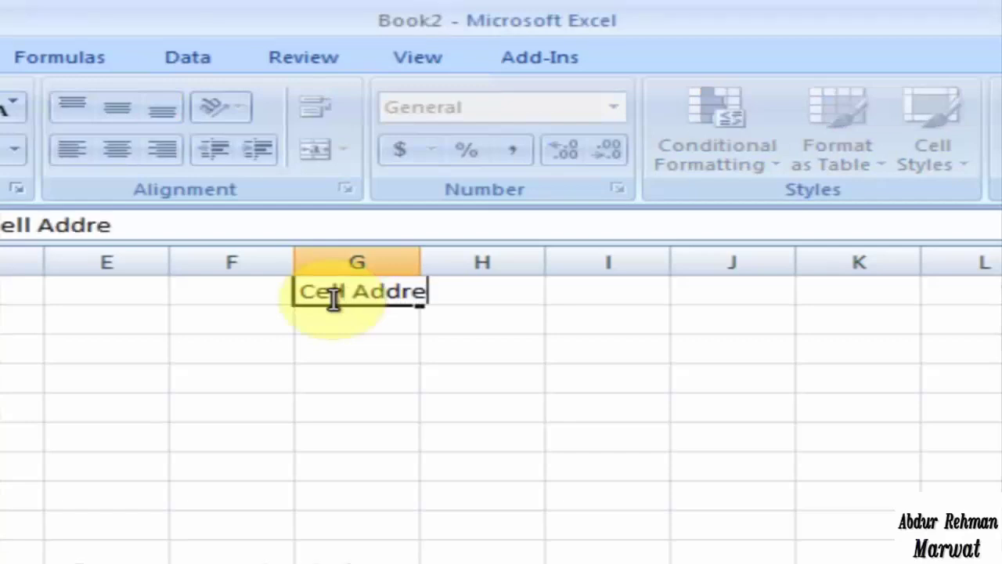
left_click(2, 153)
left_click(2, 152)
left_click(17, 371)
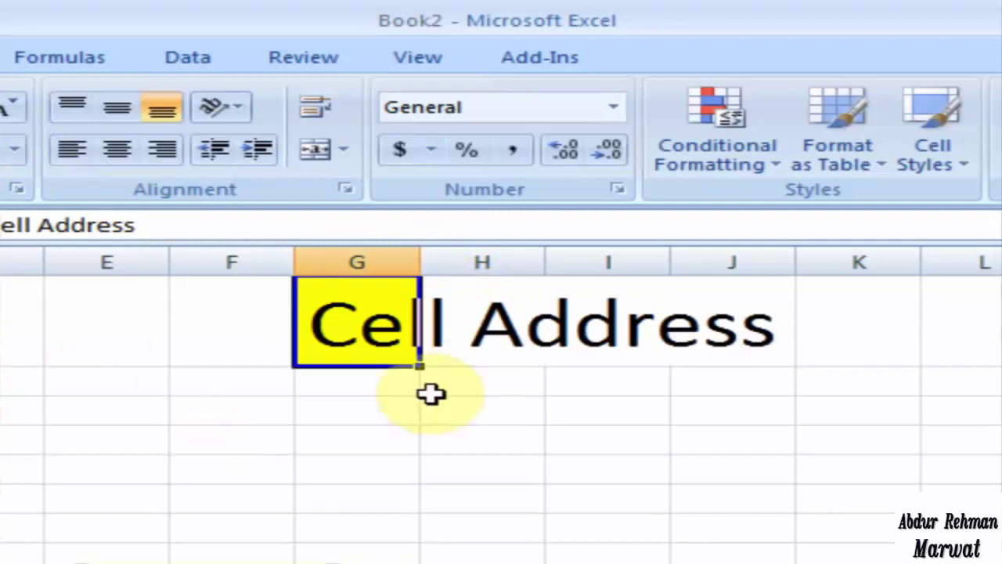
- Extend the yellow fill across G1:J1 so it covers the whole title
left_click_drag(392, 329, 682, 305)
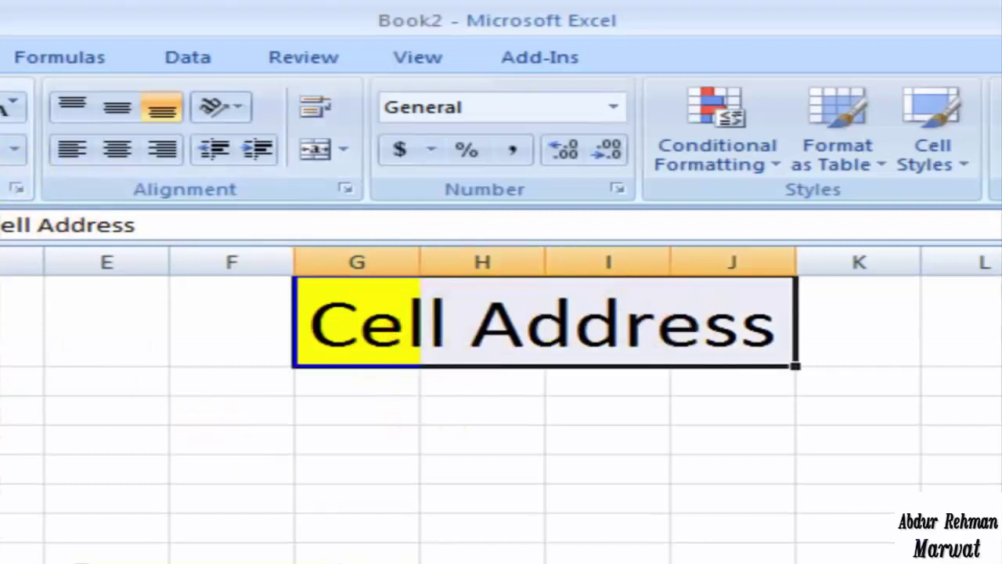
key("F4")
left_click(371, 443)
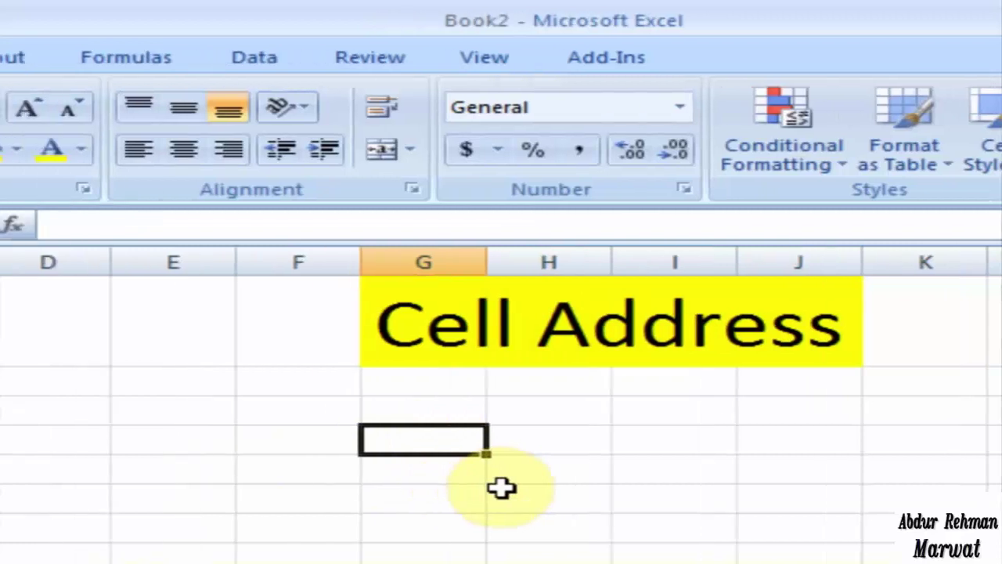
- Select cells C4, B3, B2, A1, B3 and D4 one after another and check each cell's address
left_click(343, 448)
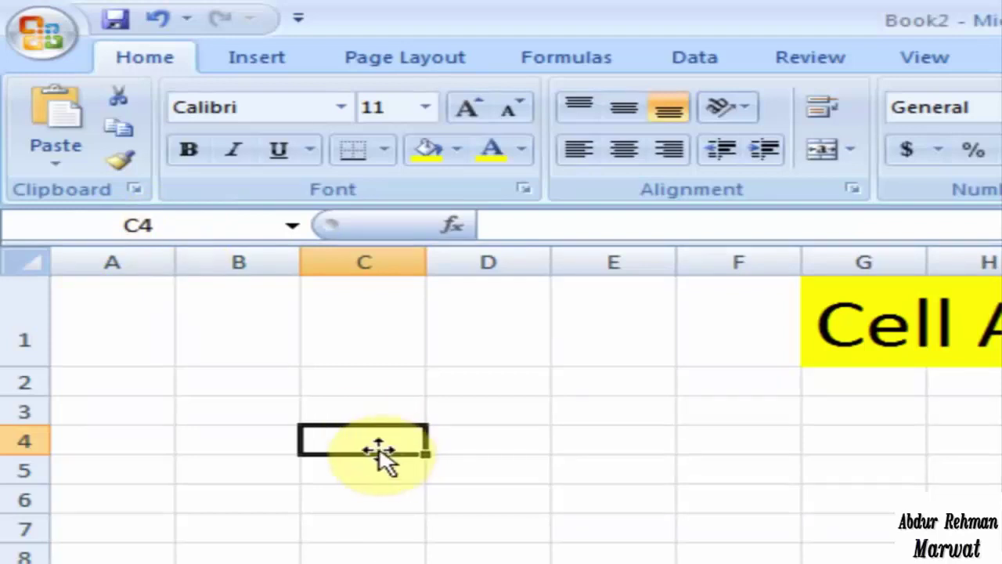
left_click(264, 407)
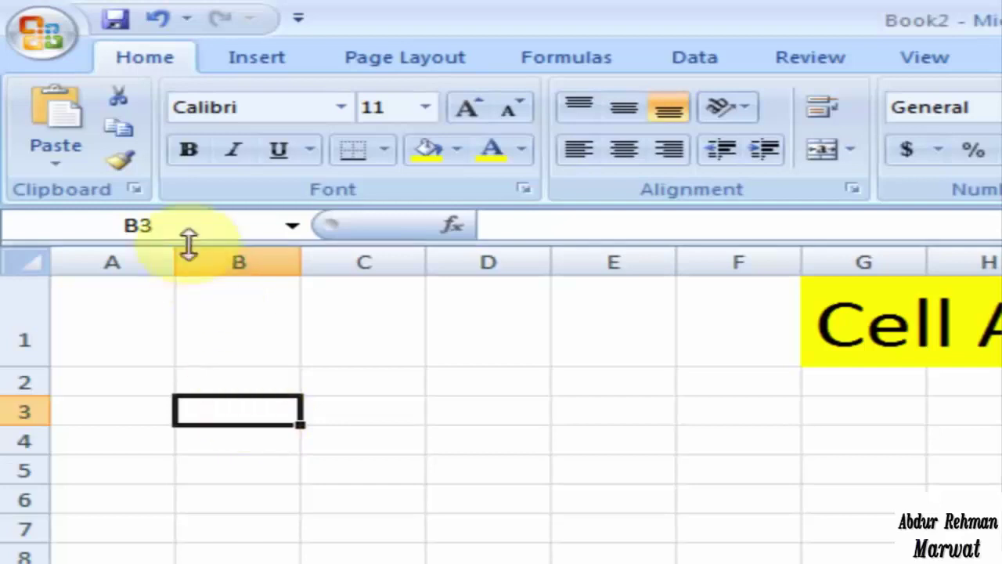
left_click(237, 380)
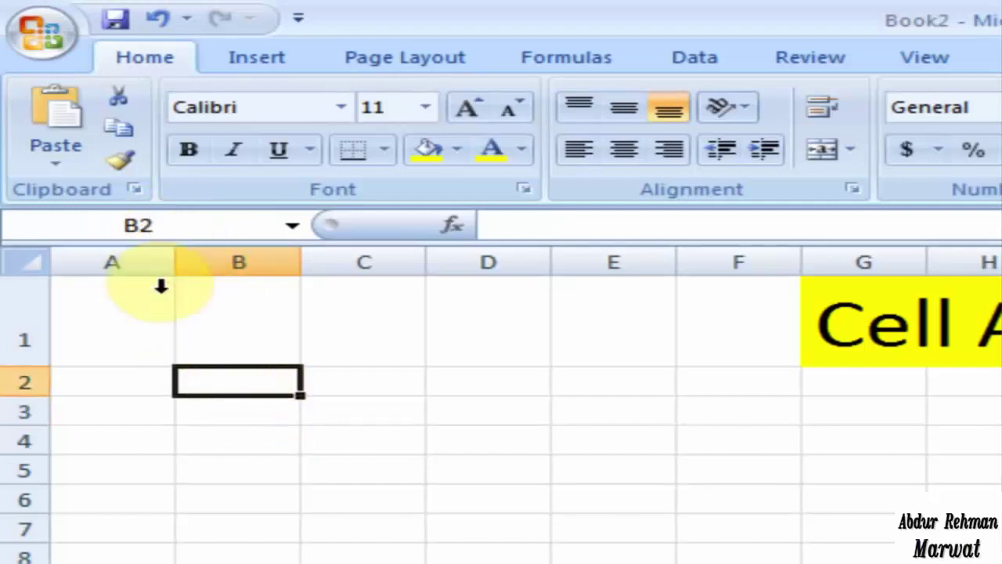
left_click(124, 310)
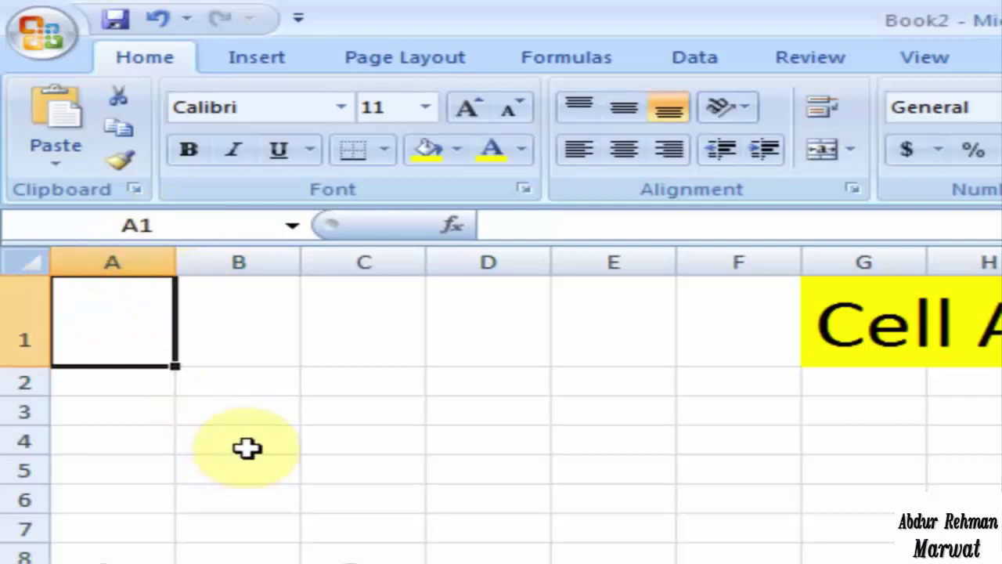
left_click(253, 415)
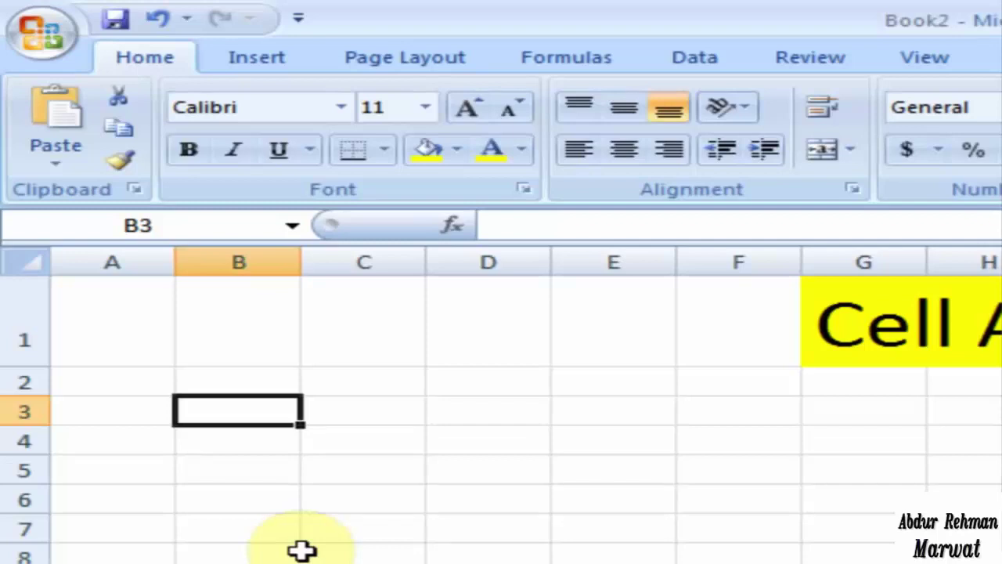
left_click(169, 227)
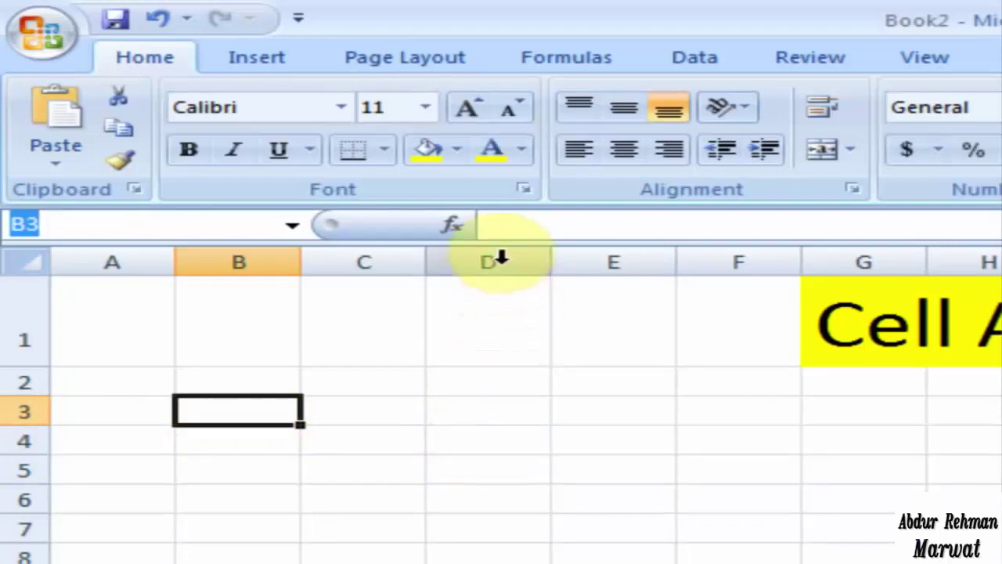
left_click(475, 443)
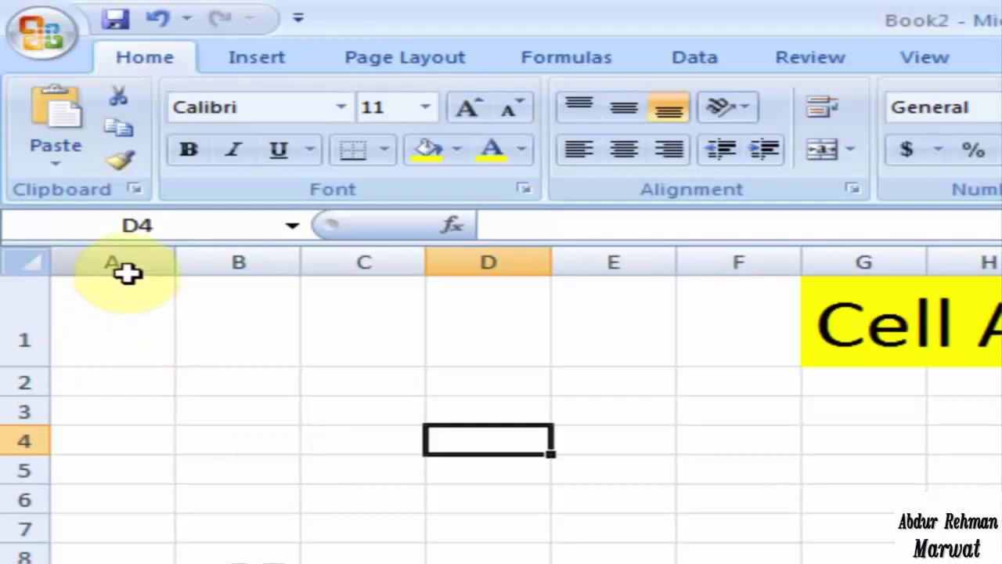
- Select cells A1 through E1 in turn, followed by A2 and B2, and read each cell's address
left_click(117, 322)
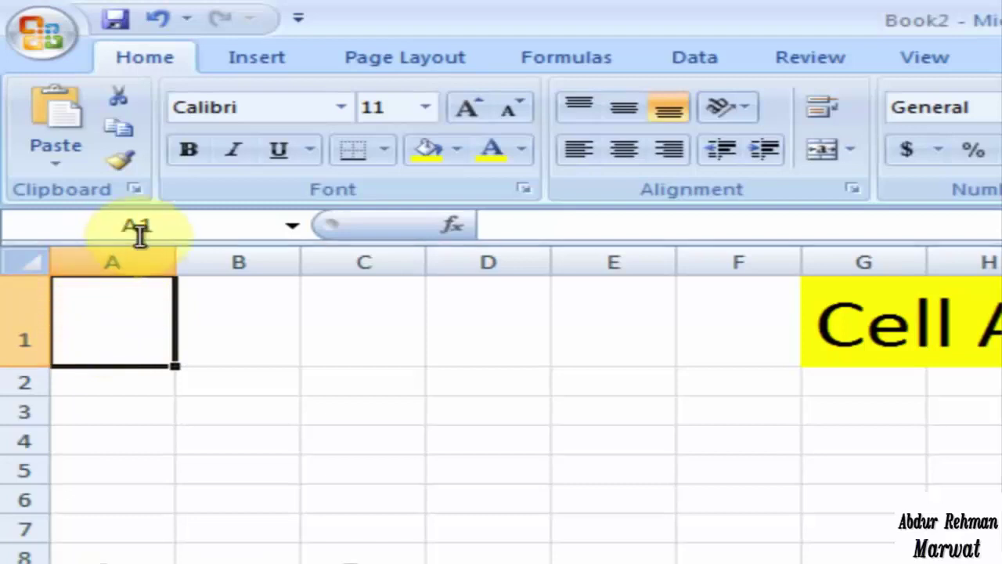
left_click(255, 331)
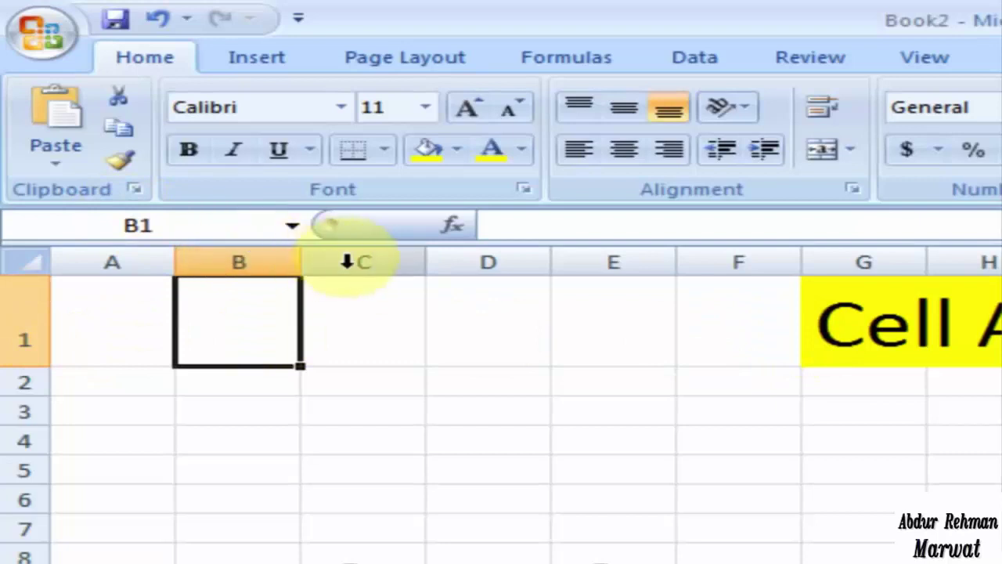
left_click(364, 317)
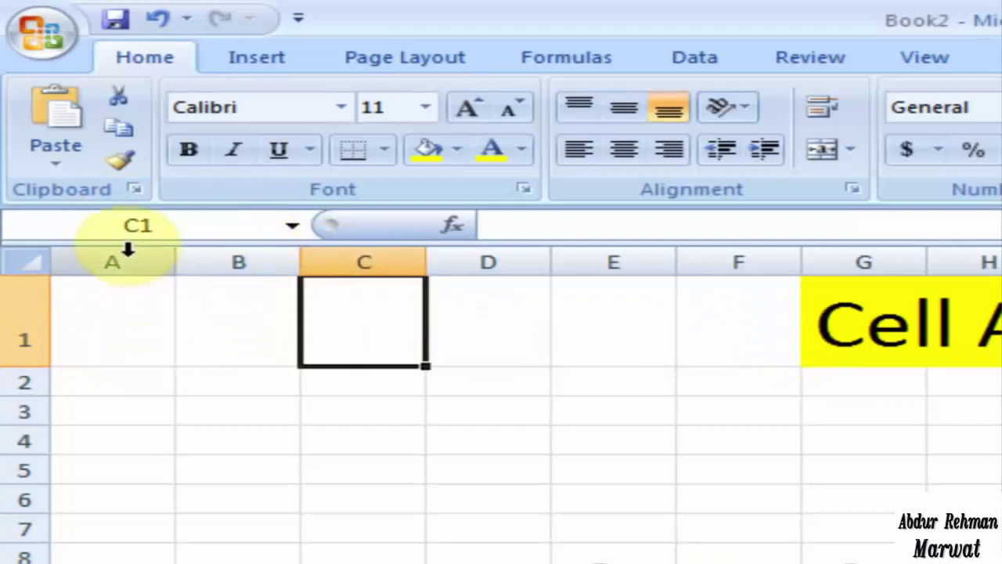
left_click(486, 319)
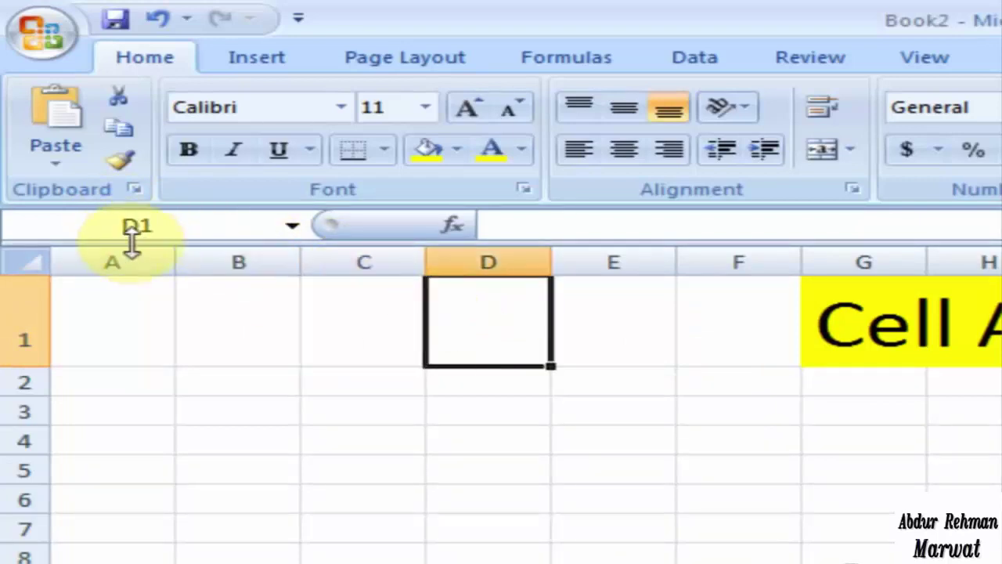
left_click(605, 306)
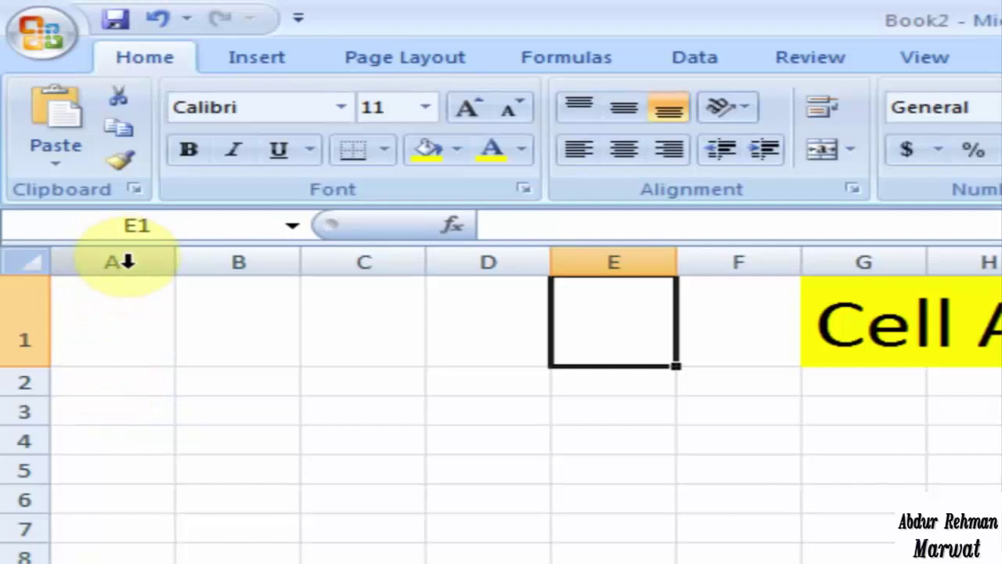
left_click(106, 379)
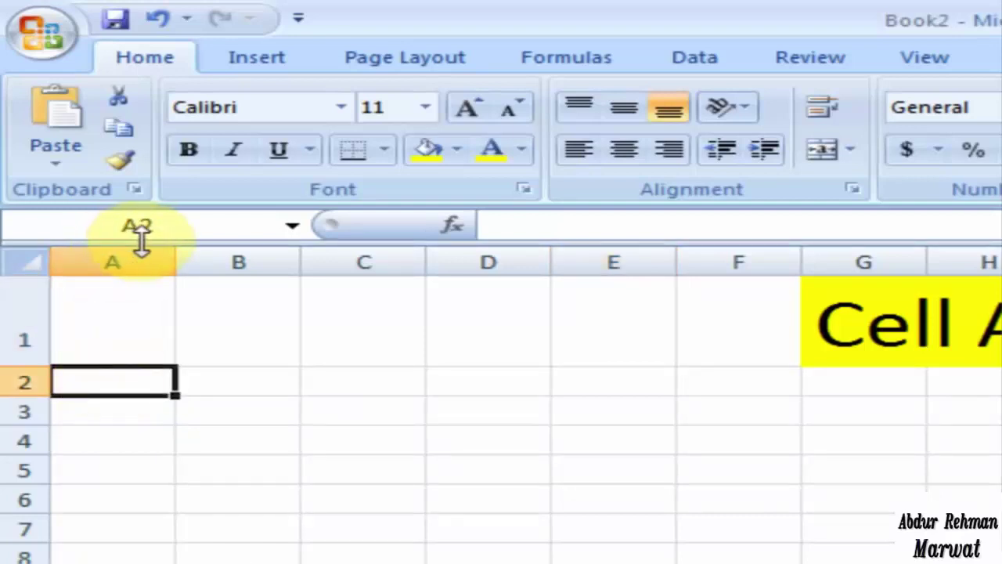
left_click(248, 378)
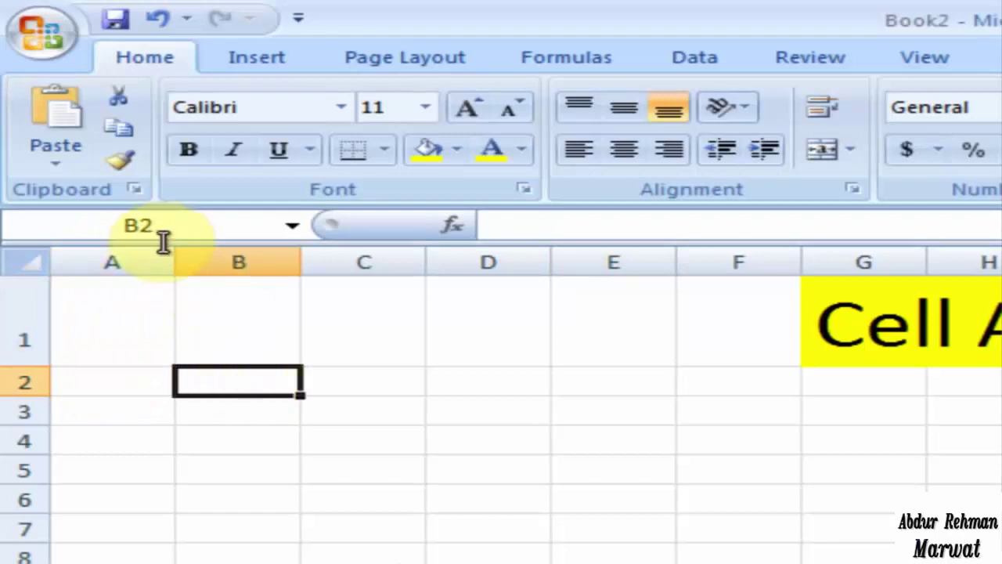
- Go directly to cell E5 by entering its address
left_click(185, 227)
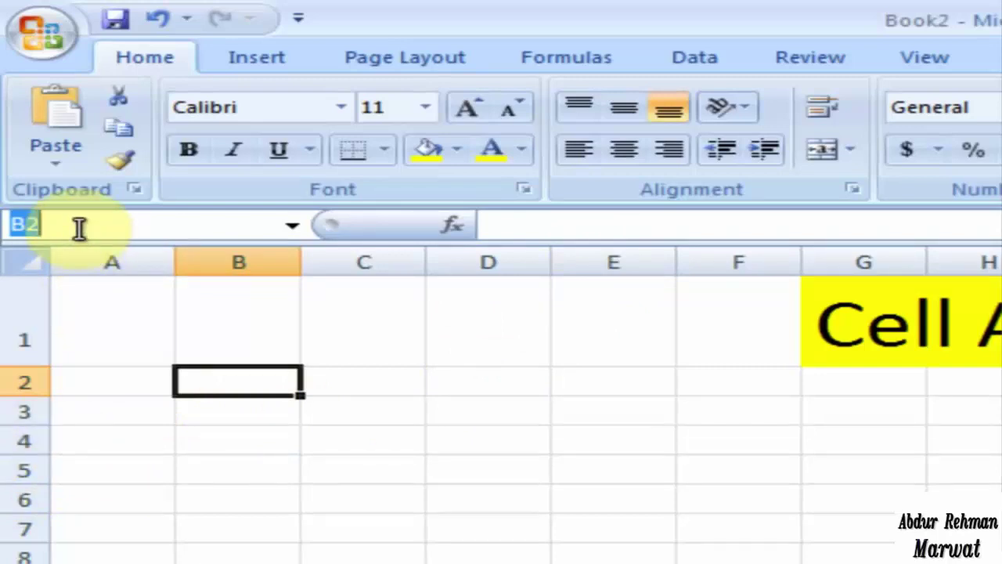
type("e")
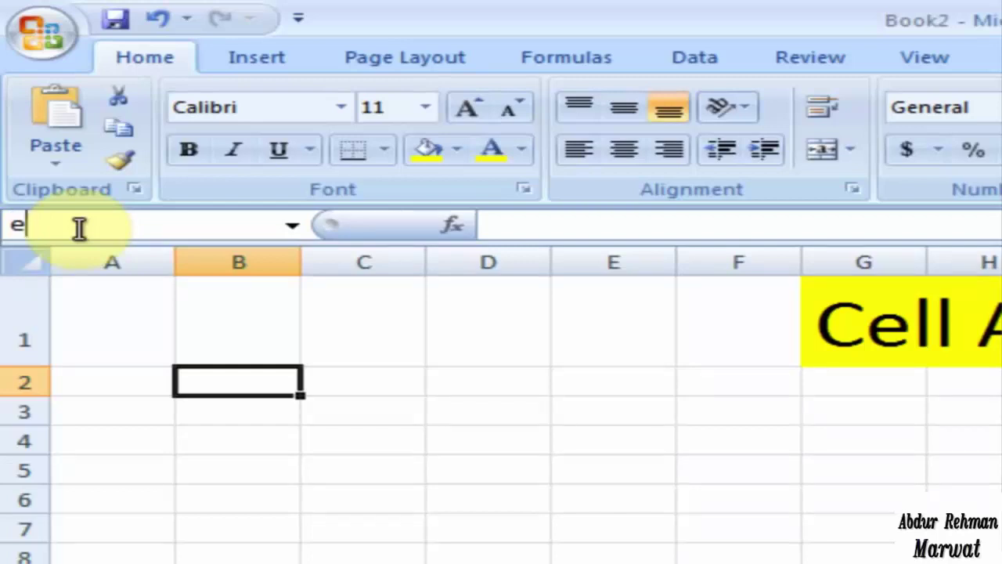
type("5")
key("Return")
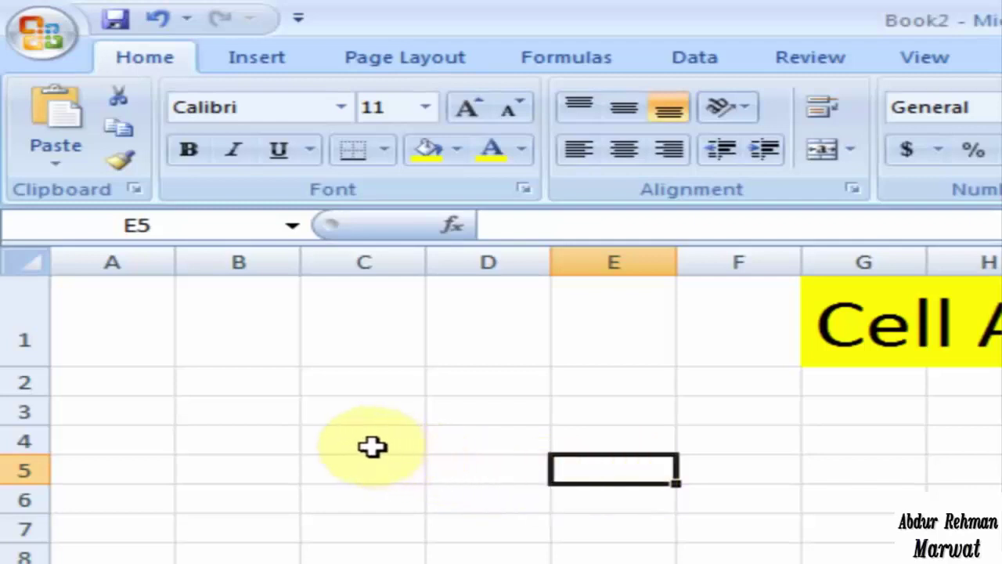
- Select cells C5, B3, A5 and C2 in turn and compare their column and row references
left_click(364, 470)
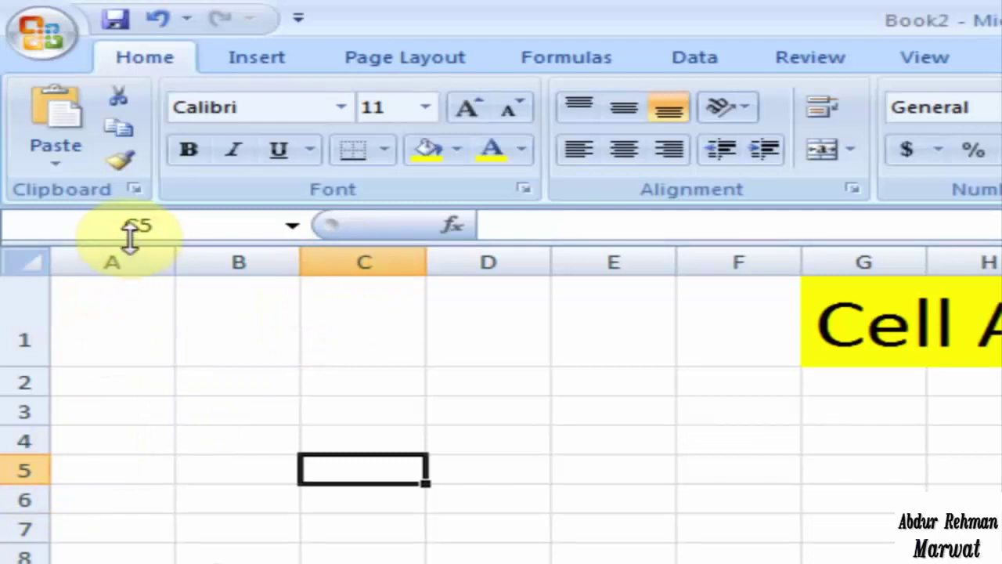
left_click(201, 410)
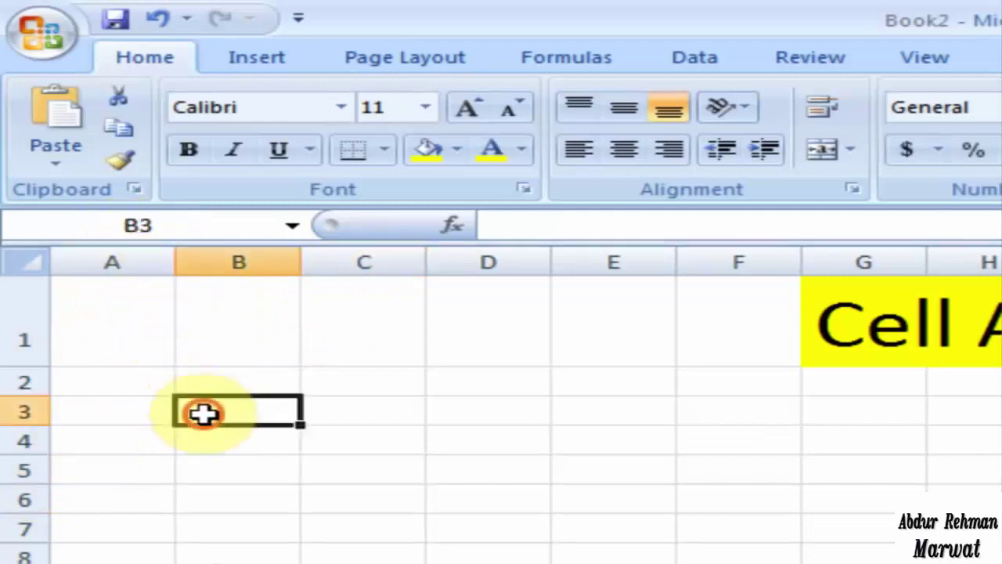
left_click(118, 470)
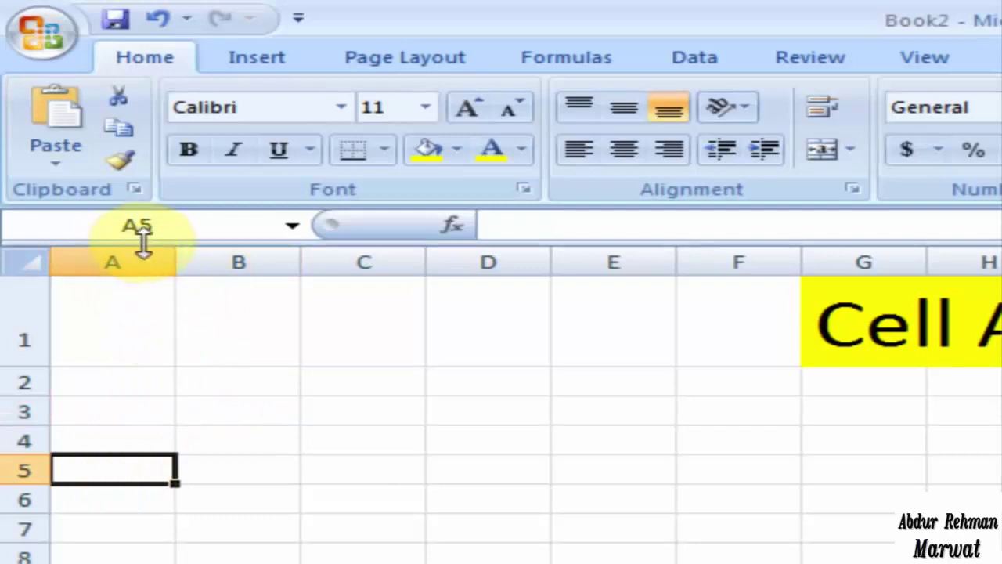
left_click(358, 378)
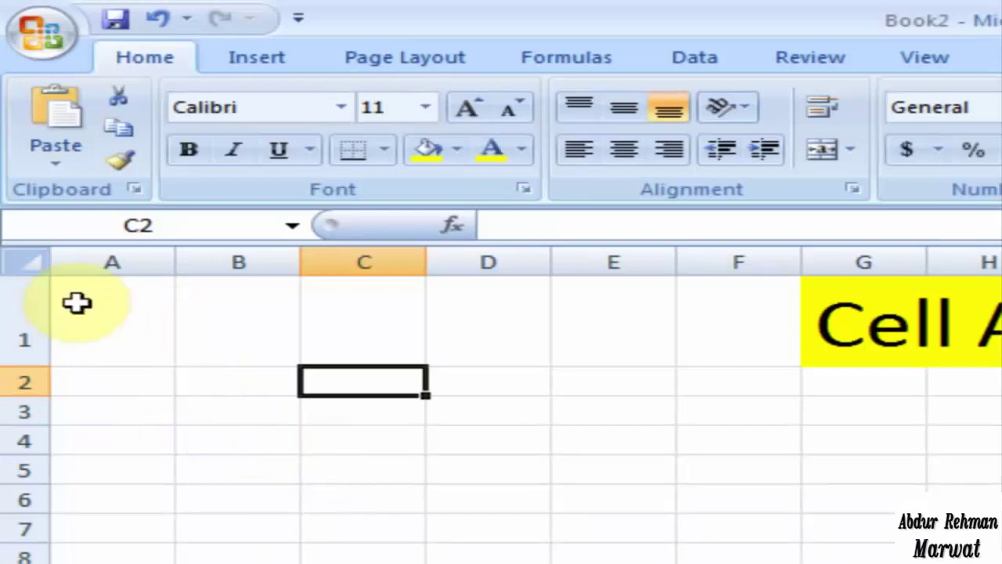
- Select the entire worksheet to examine its row and column count, and return to cell A1
left_click(29, 263)
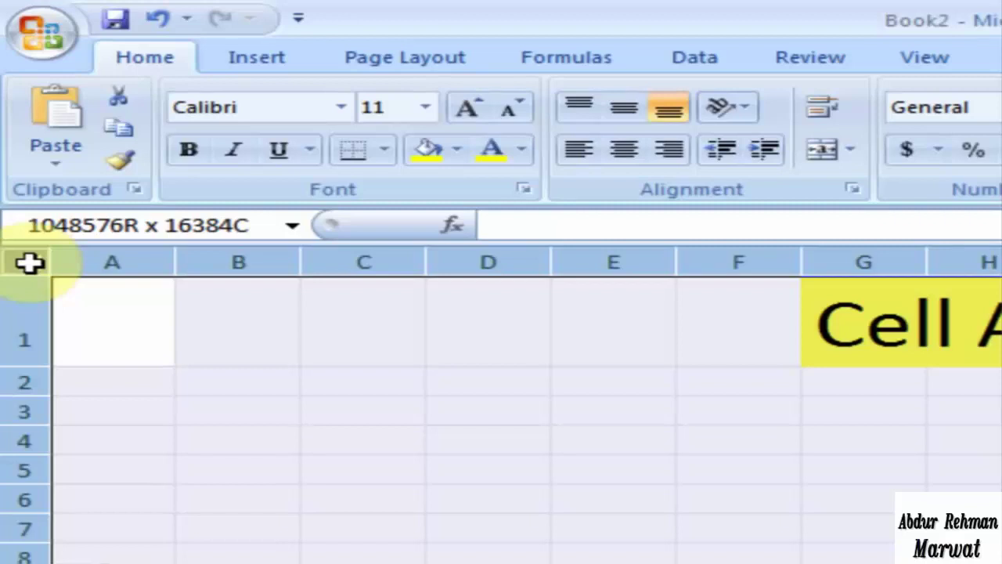
left_click(151, 343)
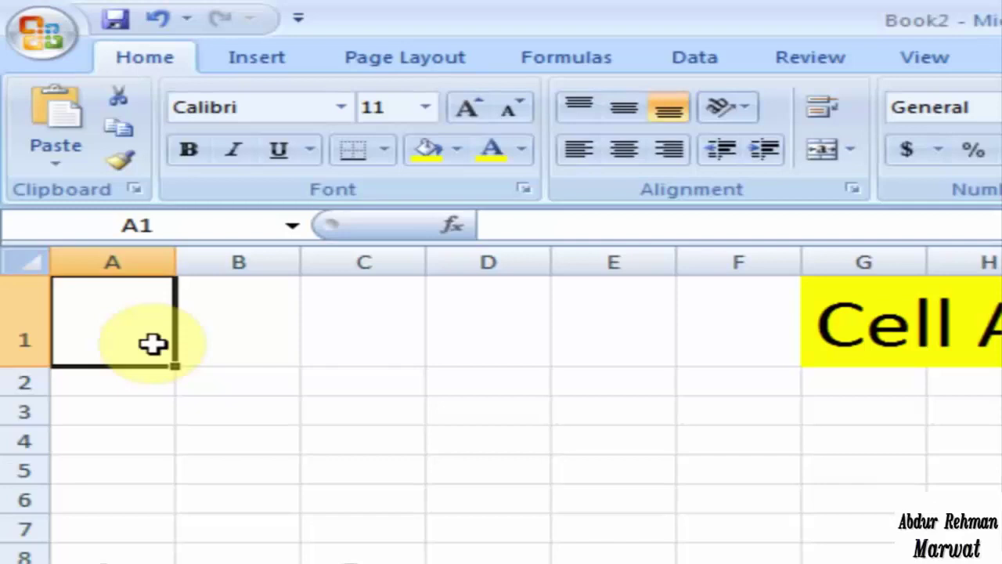
- Browse the row numbers down past row 130 and return to the top of the worksheet
scroll(151, 343, "down", 20)
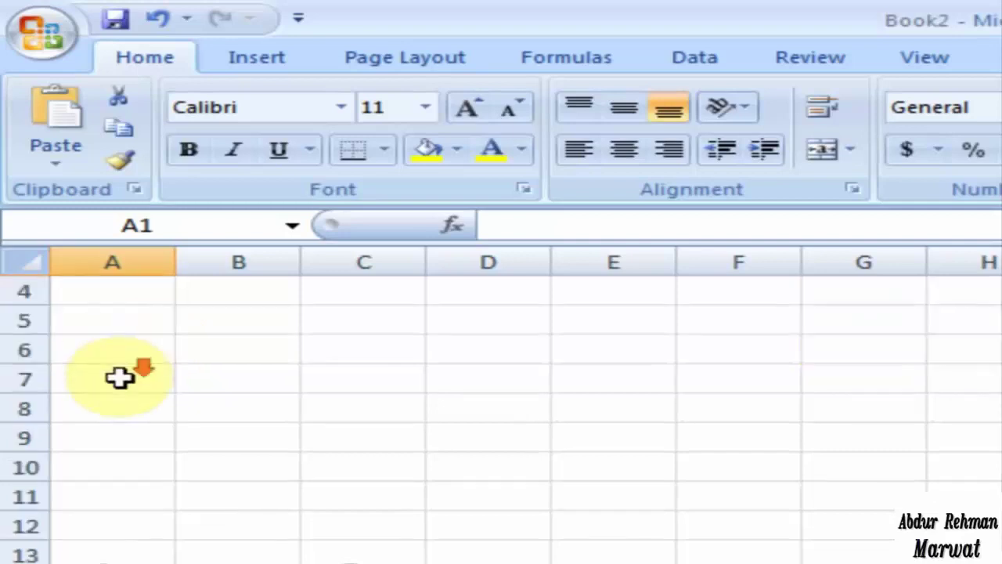
scroll(170, 433, "down", 15)
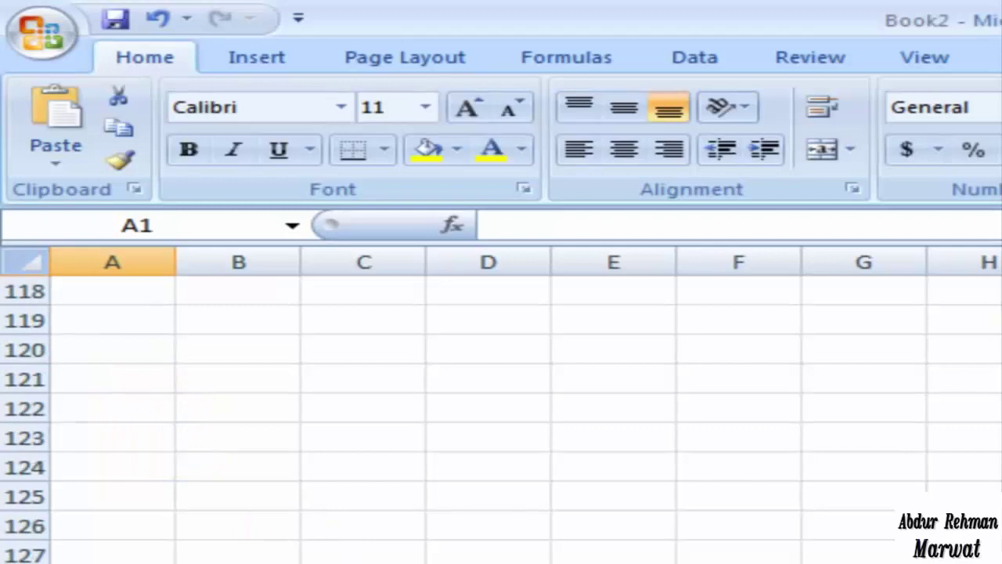
scroll(501, 415, "down", 3)
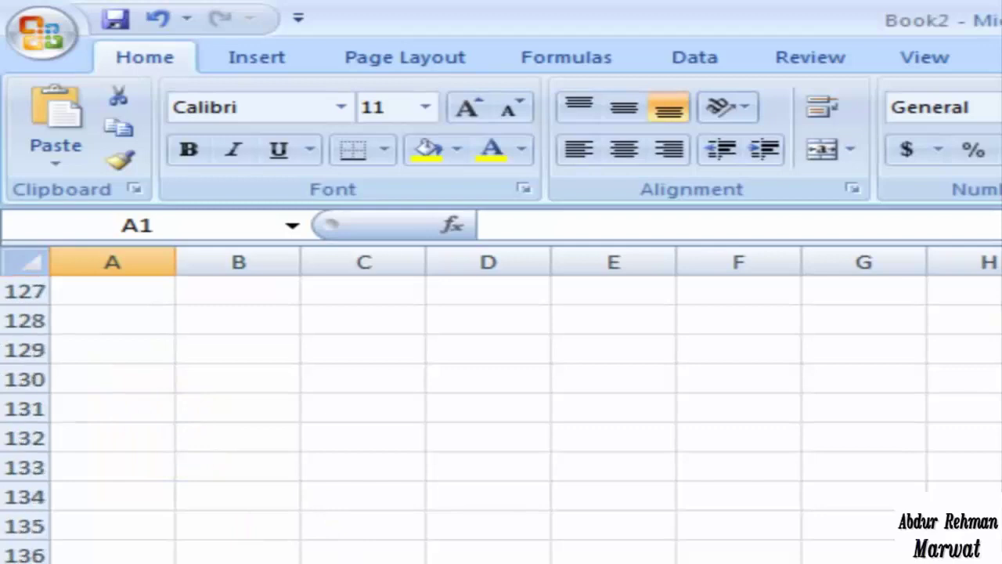
scroll(501, 415, "down", 2)
scroll(501, 415, "up", 20)
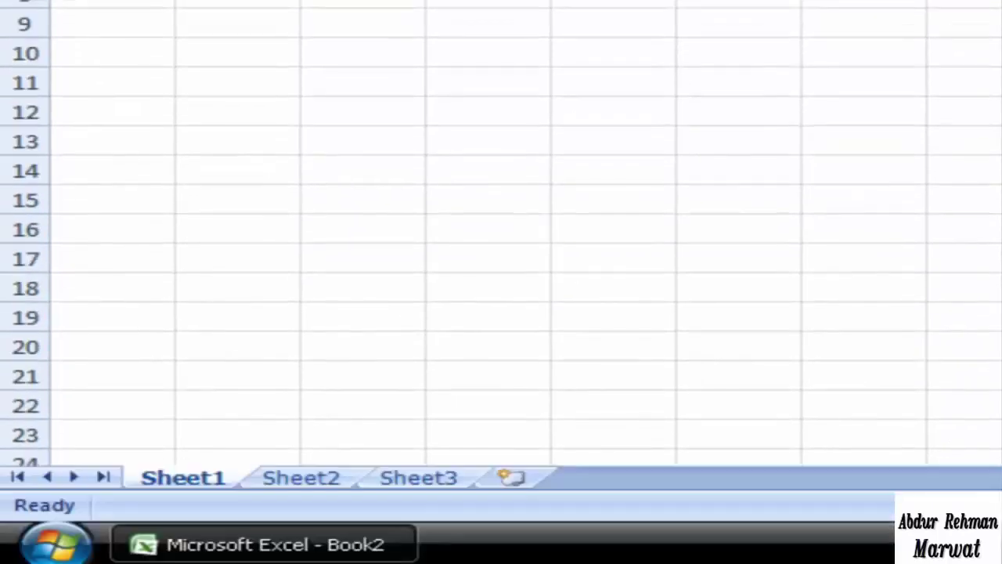
- Jump between the first and last rows of column A, finishing at the last row, to examine the row numbers
key("ctrl+Down")
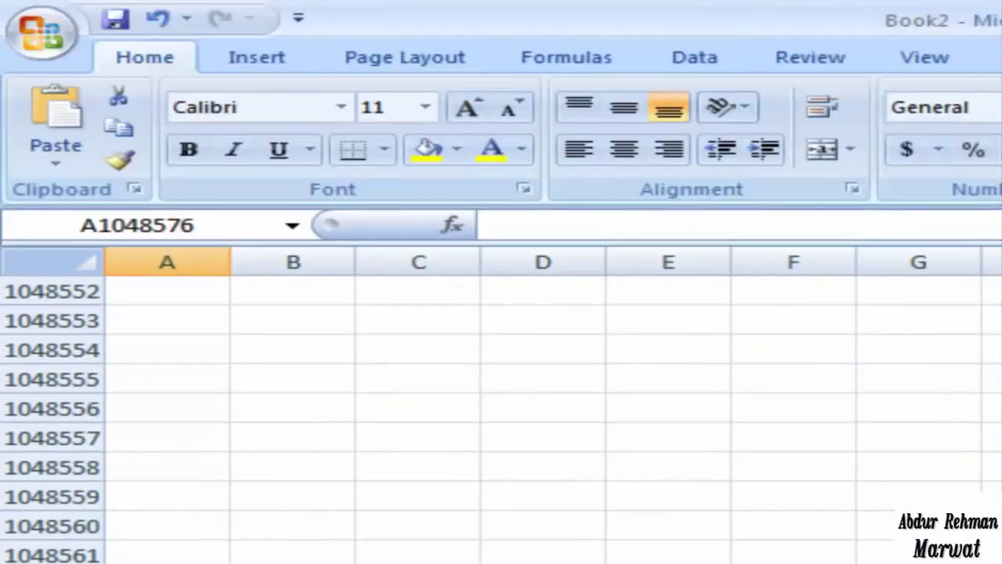
key("ctrl+Up")
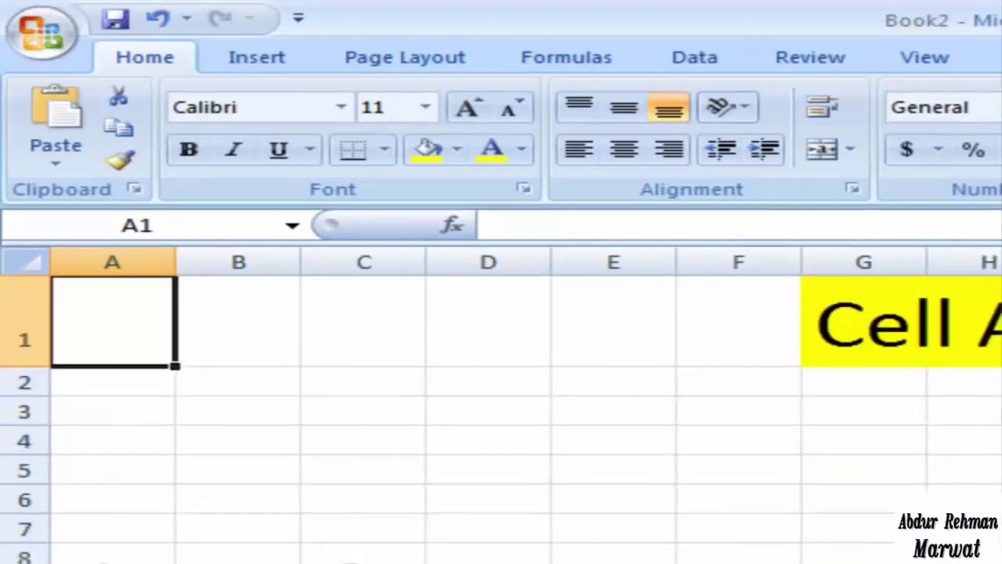
key("ctrl+Down")
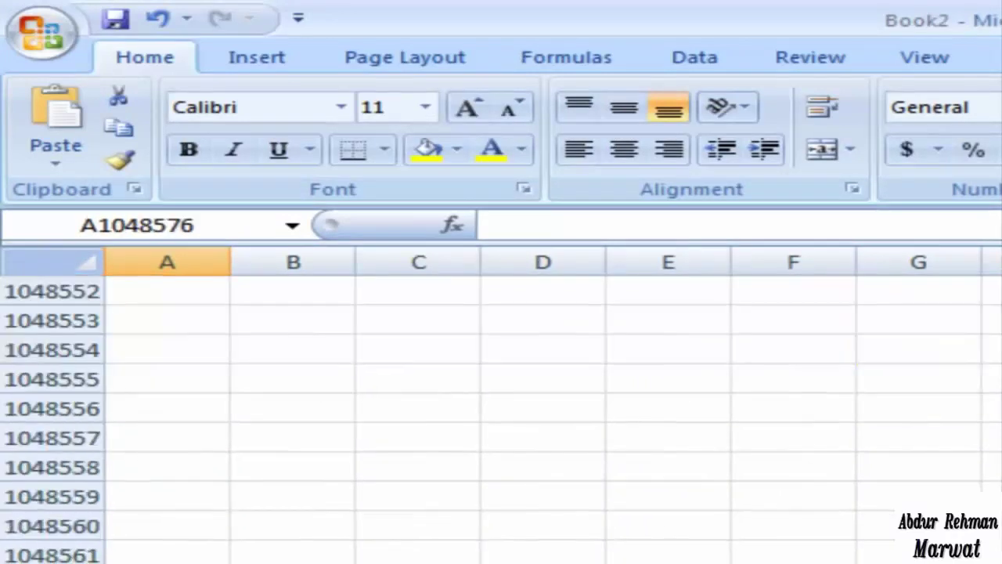
- Return to the top of the worksheet, jump along row 2 to its last column, and go back to column A
key("ctrl+Up")
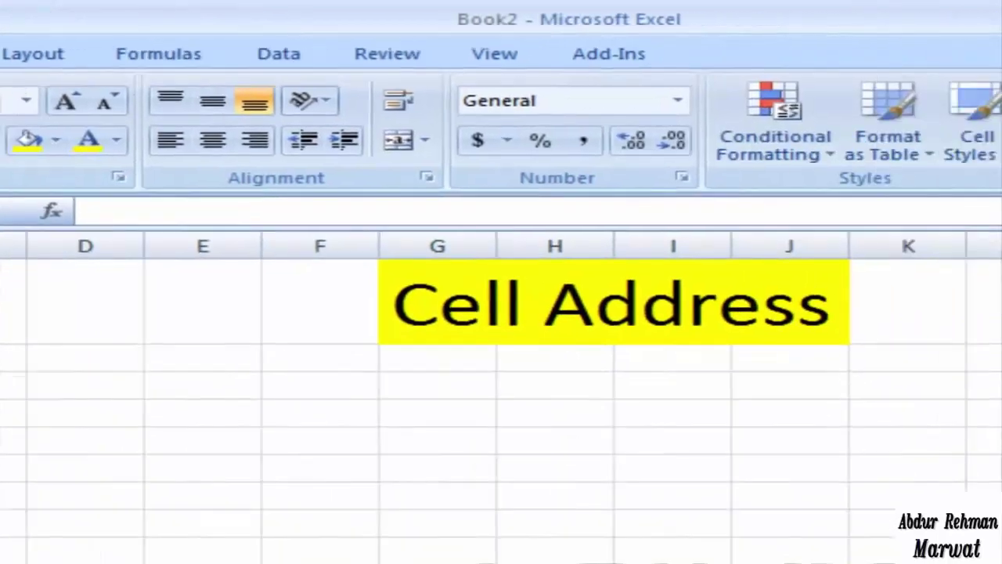
key("ctrl+Right")
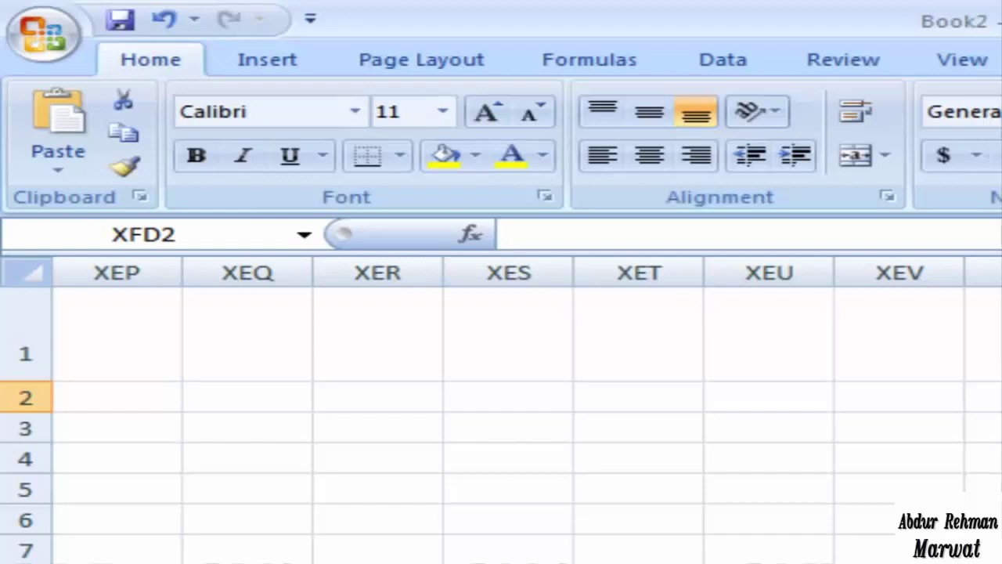
key("ctrl+Left")
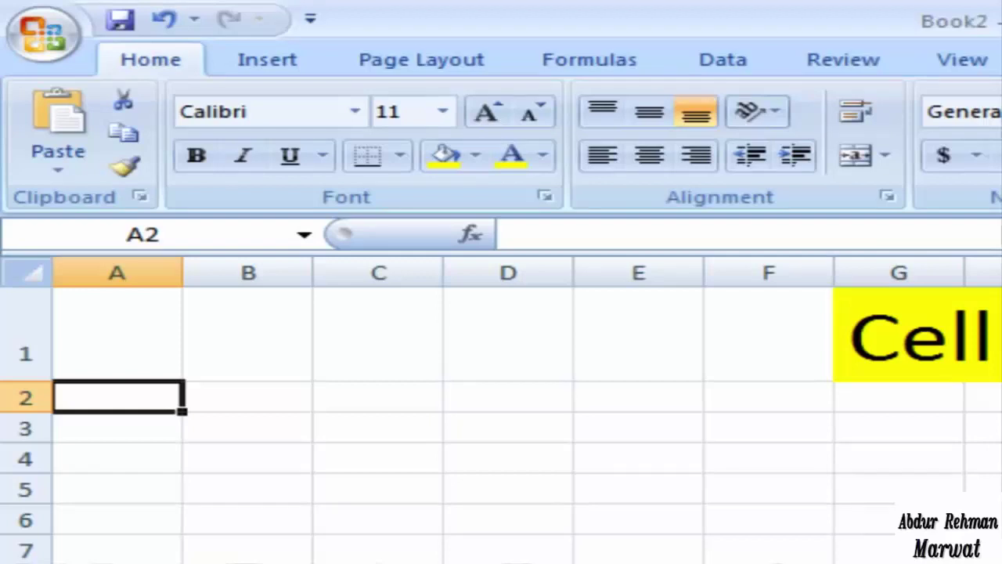
- Enter the text AAA in cell A7
key("Down")
key("Down")
key("Down")
key("Down")
key("Down")
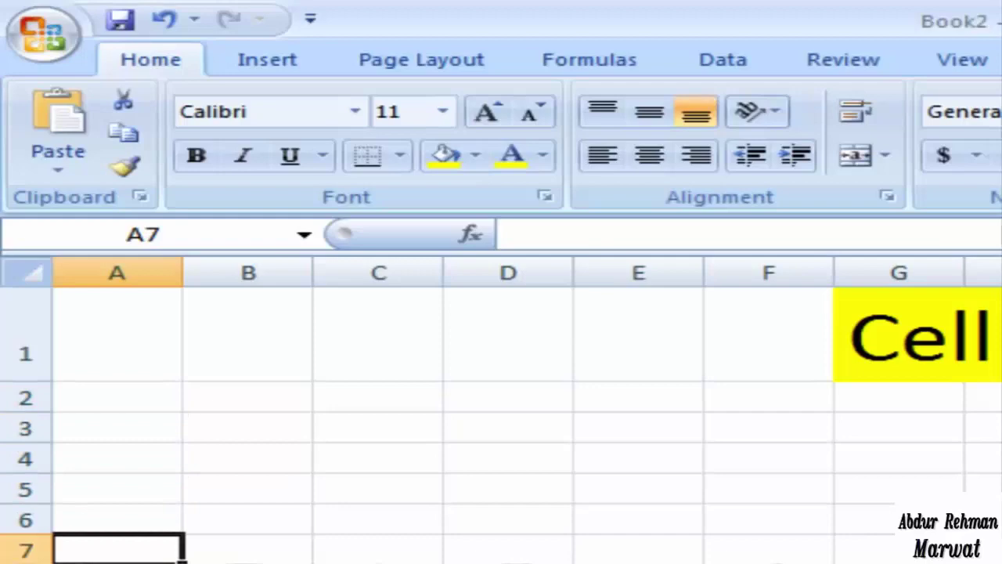
type("AAA")
key("Return")
- Enter the text QQQ in cell A20
key("Down")
key("Down")
key("Down")
key("Down")
key("Down")
key("Down")
key("Down")
key("Down")
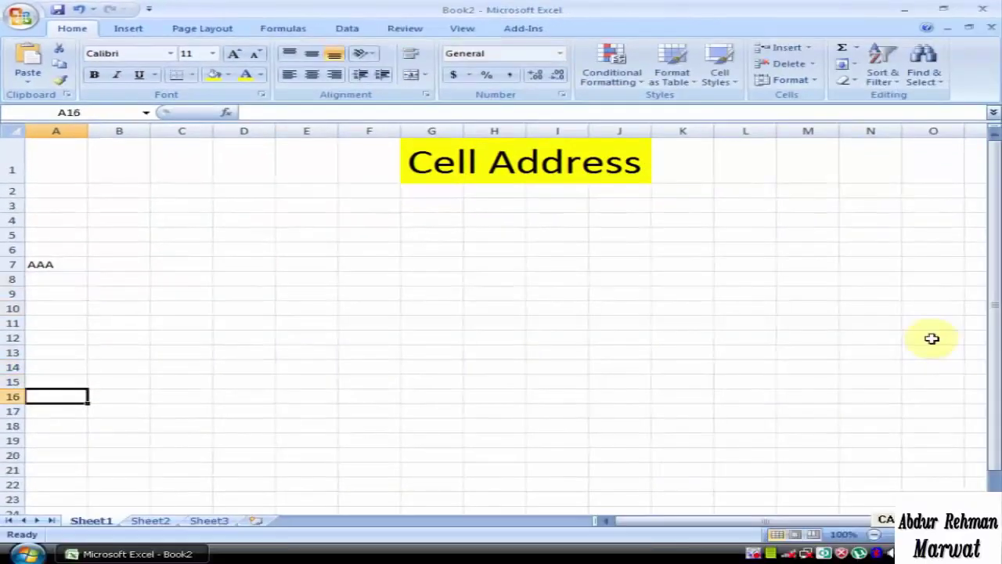
key("Down")
key("Down")
key("Down")
key("Down")
key("Caps_Lock")
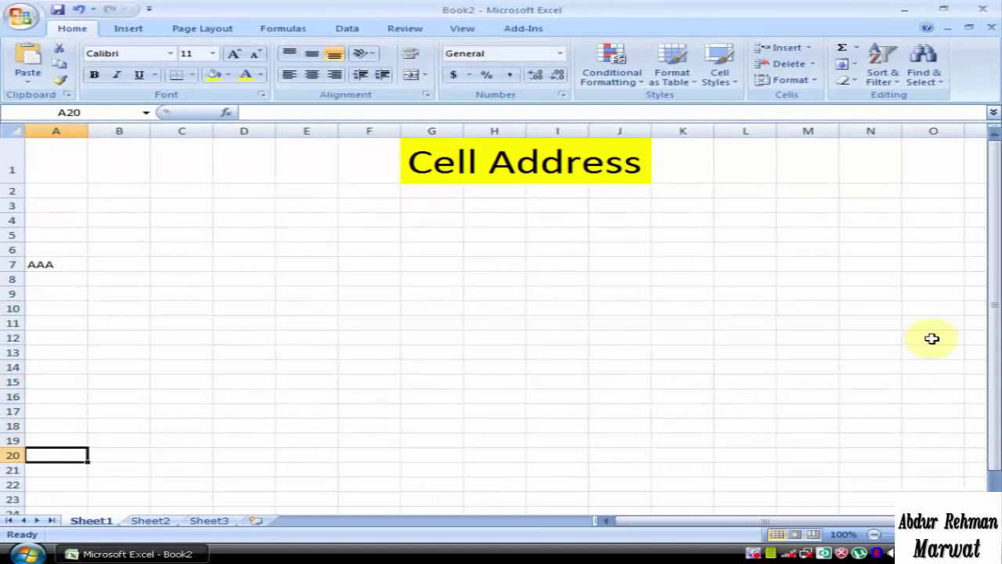
type("QQQ")
key("Up")
- From cell A1, jump down column A through the filled cells A7 and A20 to the last row, and return to A1
key("Up")
key("Up")
key("Up")
key("Up")
key("Up")
key("Up")
key("Up")
key("Up")
key("Up")
key("Up")
key("Up")
key("Up")
key("Up")
key("Up")
key("Up")
key("Up")
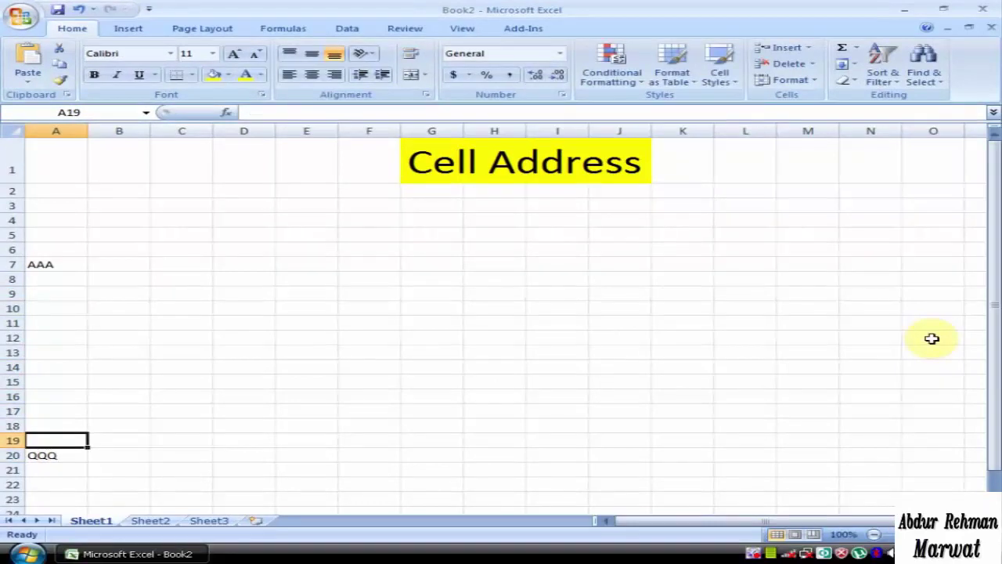
key("Up")
key("Up")
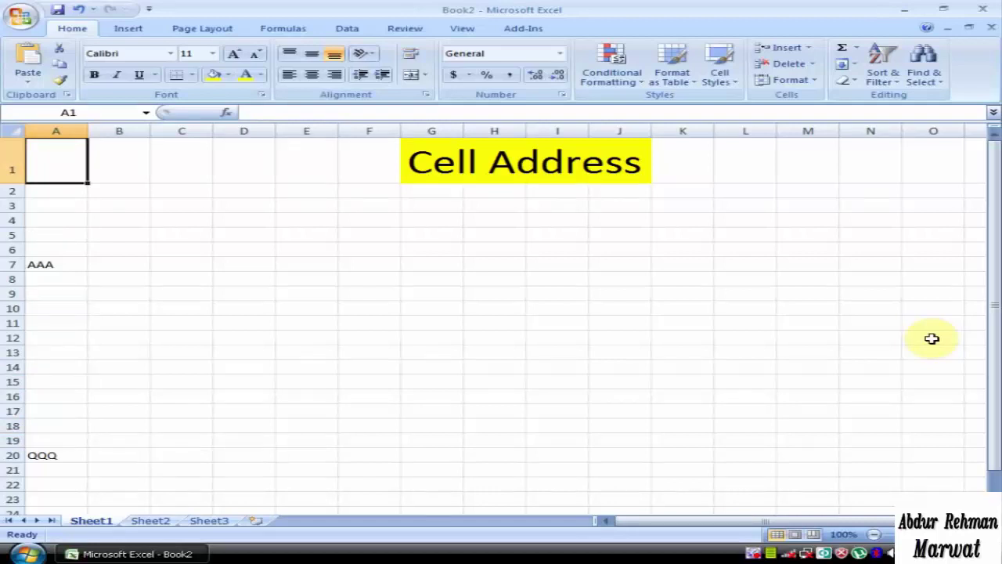
key("ctrl+Down")
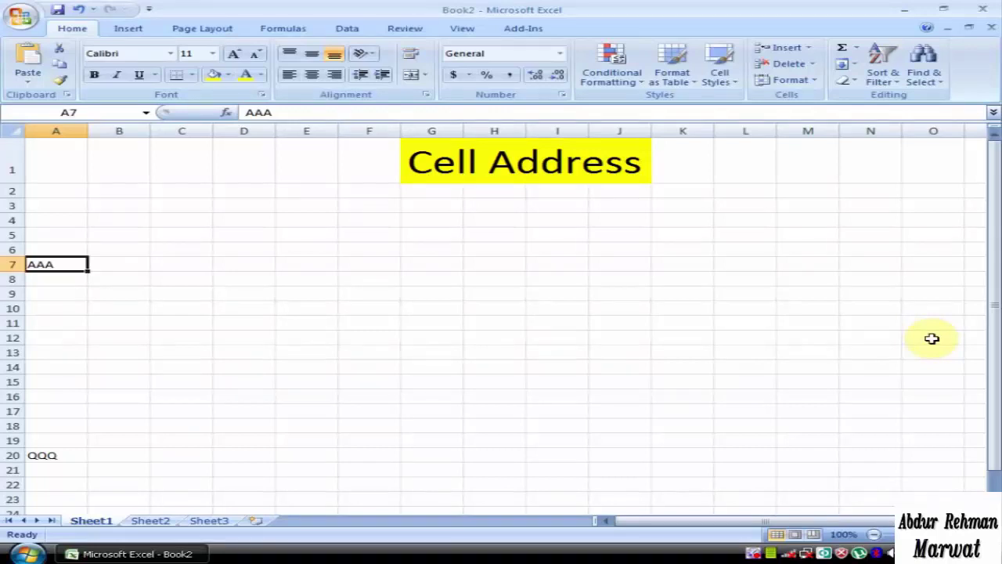
key("ctrl+Down")
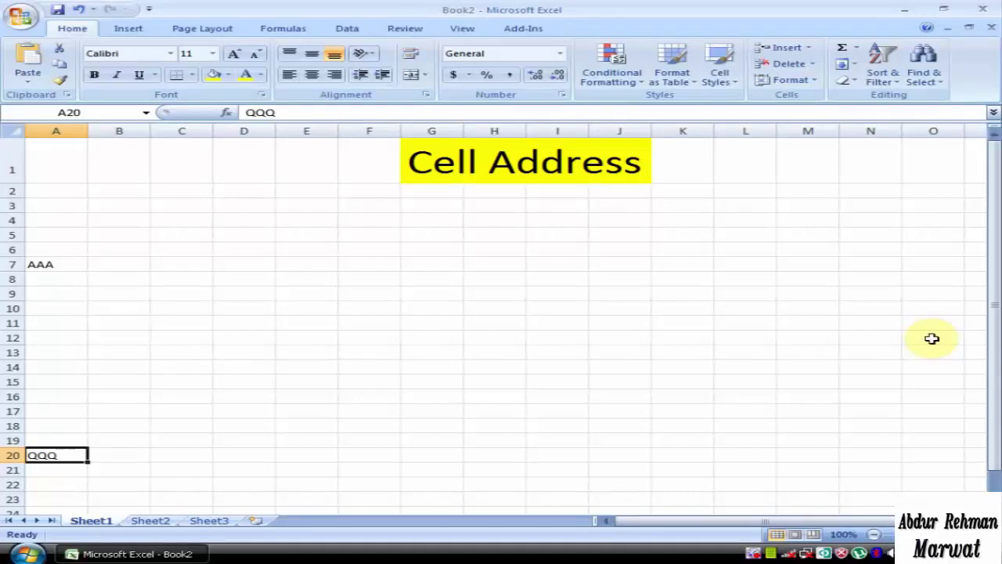
key("ctrl+Down")
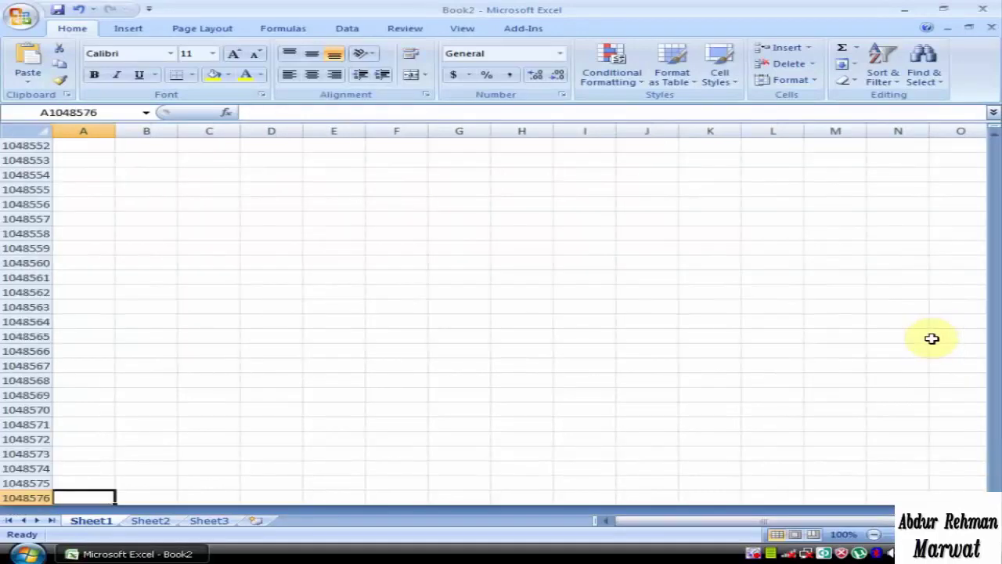
key("ctrl+Home")
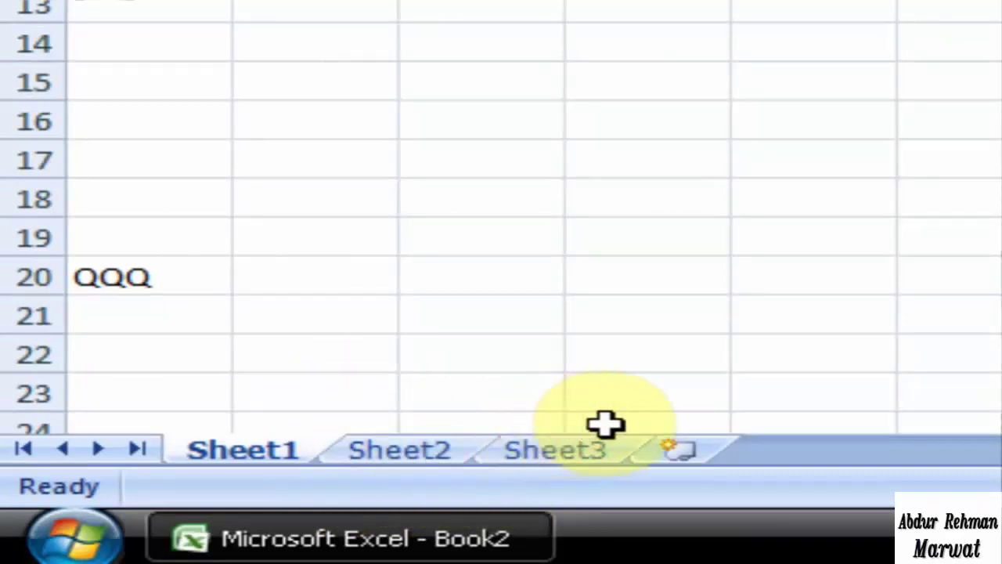
- Switch back and forth between Sheet1, Sheet2 and Sheet3, finishing on Sheet1
left_click(438, 460)
key("ctrl+Page_Down")
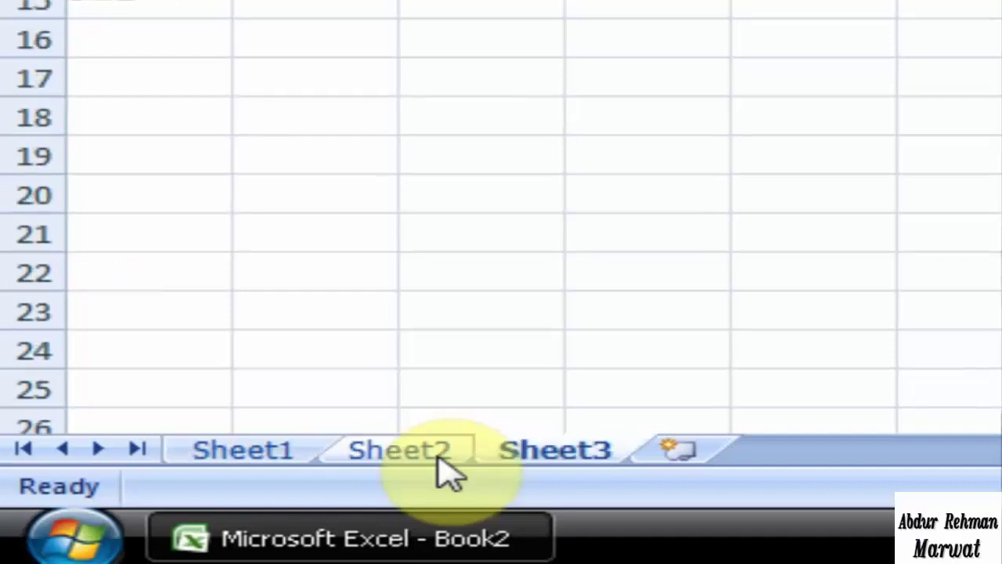
key("ctrl+Page_Up")
key("ctrl+Page_Up")
key("ctrl+Page_Down")
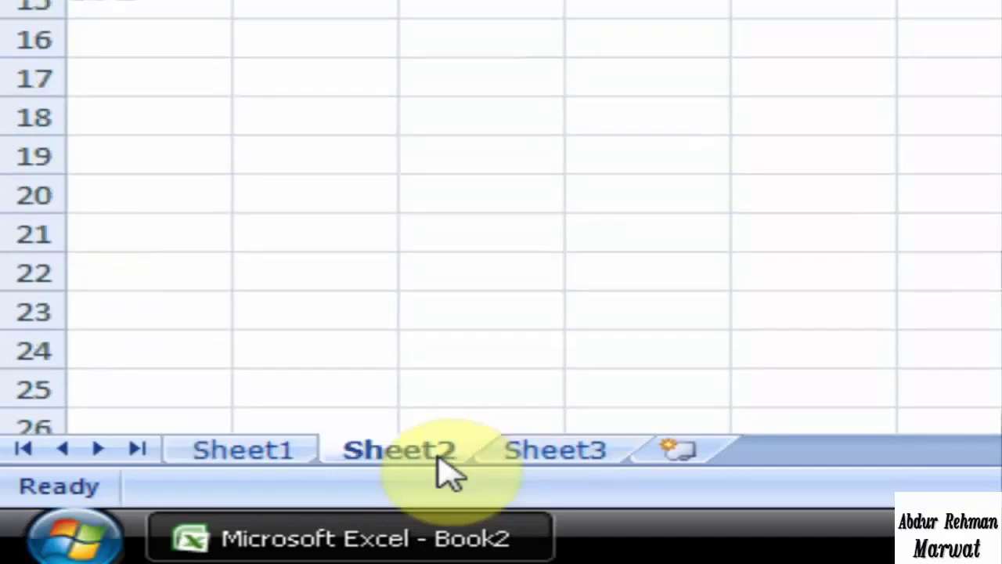
key("ctrl+Page_Down")
key("ctrl+Page_Up")
key("ctrl+Page_Up")
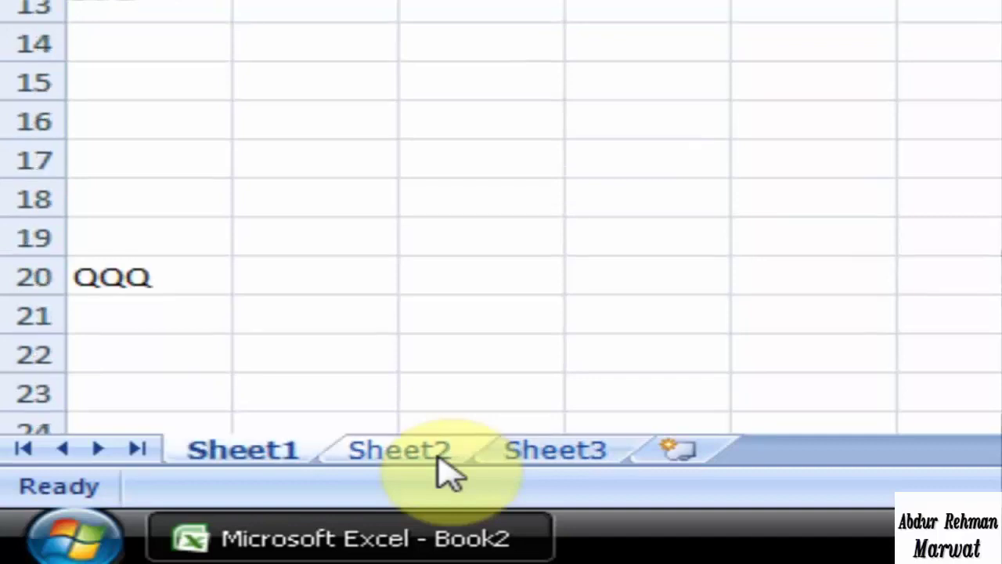